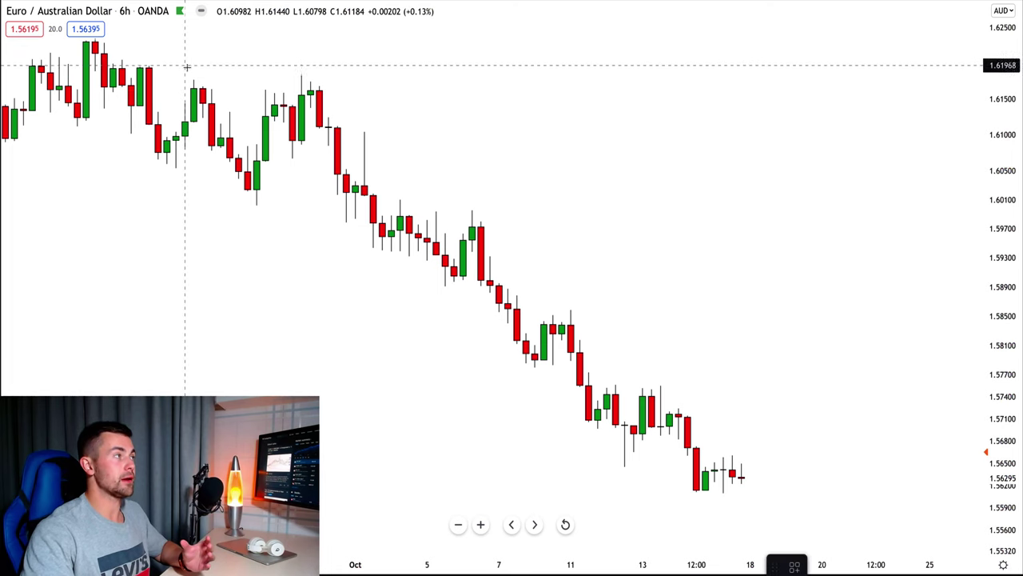
Trace a zigzag path through the EUR/AUD swing highs and lows, from the first peak to the mid-October low.
click(193, 78)
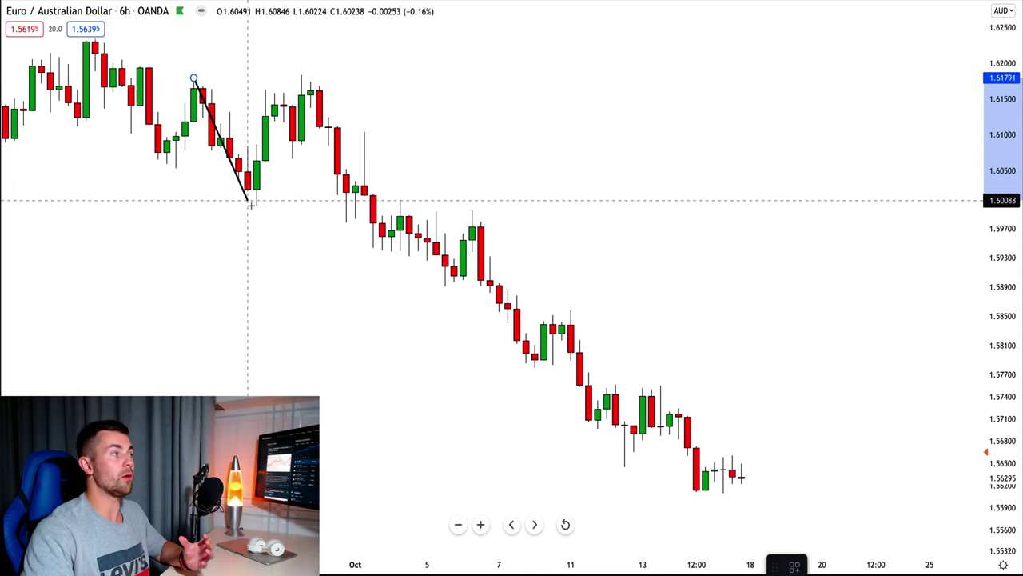
click(257, 205)
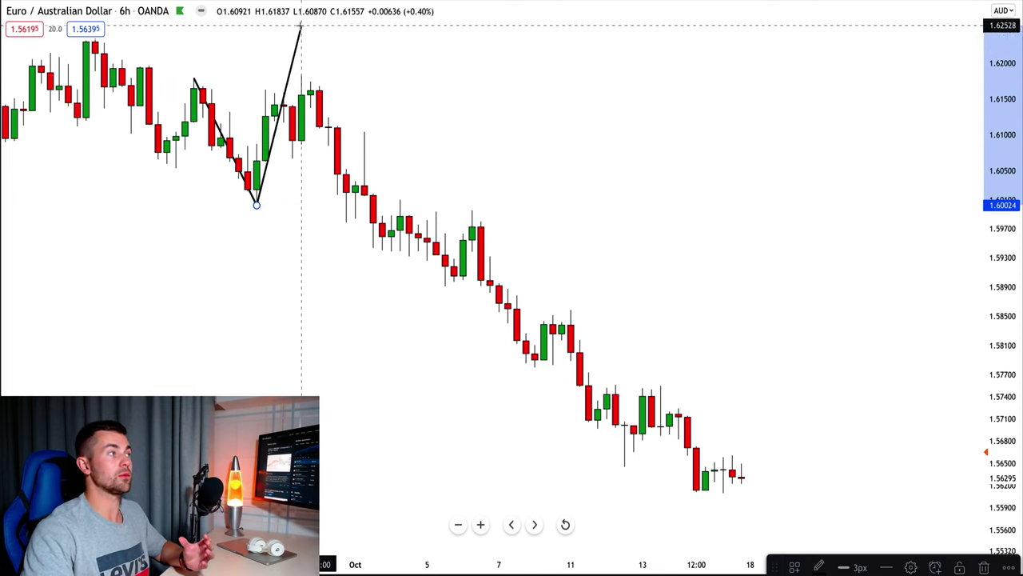
click(301, 74)
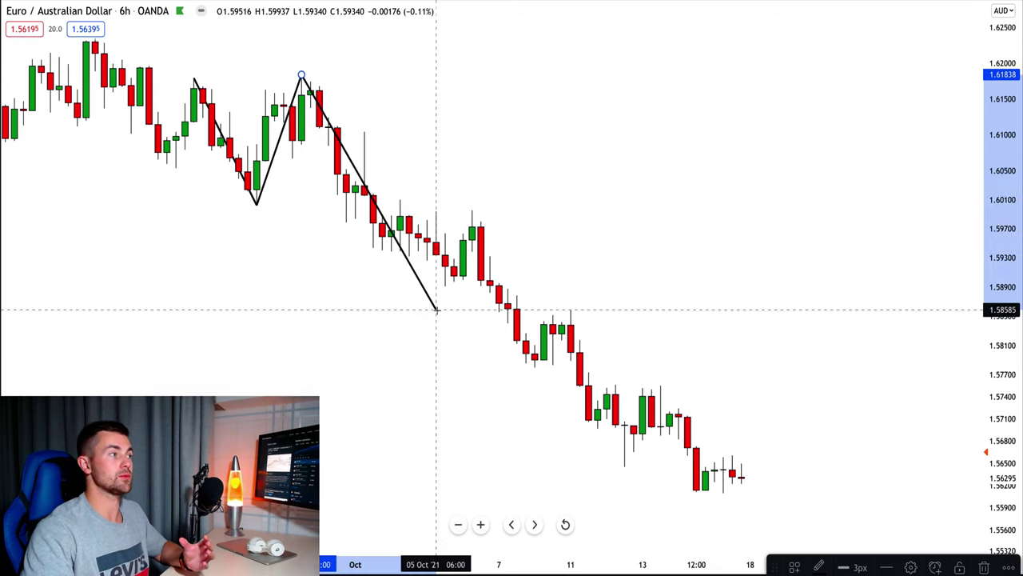
click(445, 286)
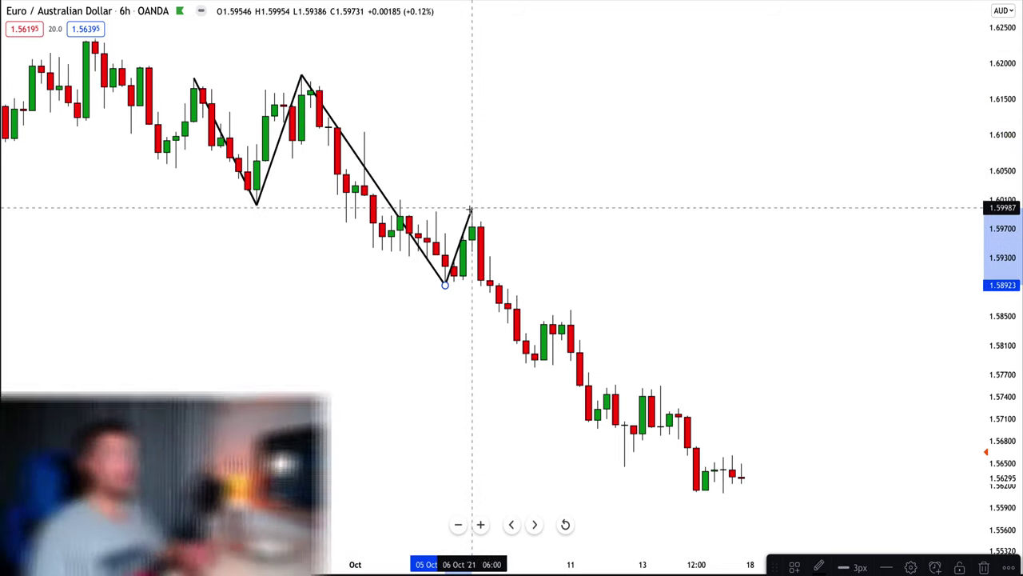
click(472, 207)
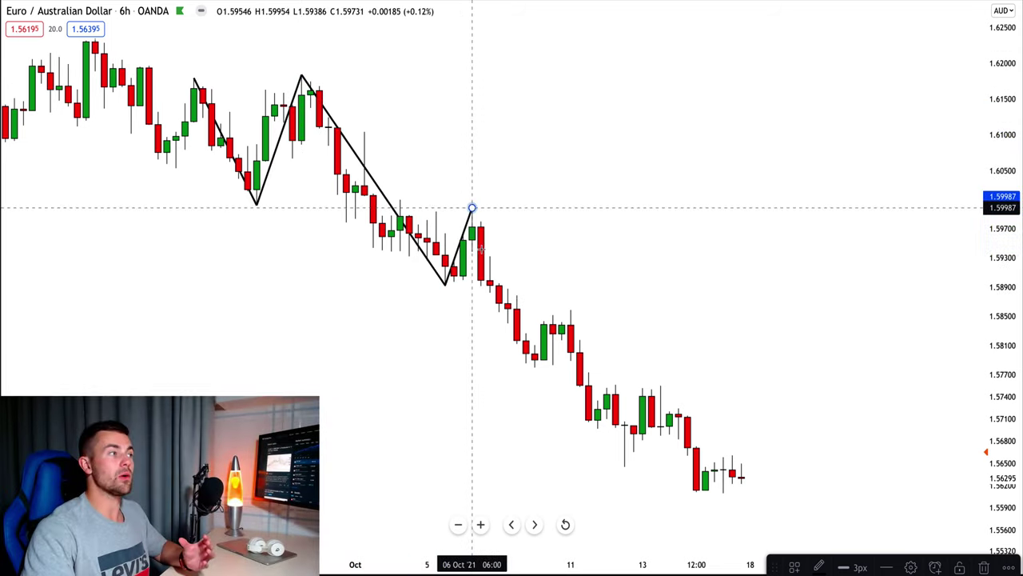
click(535, 365)
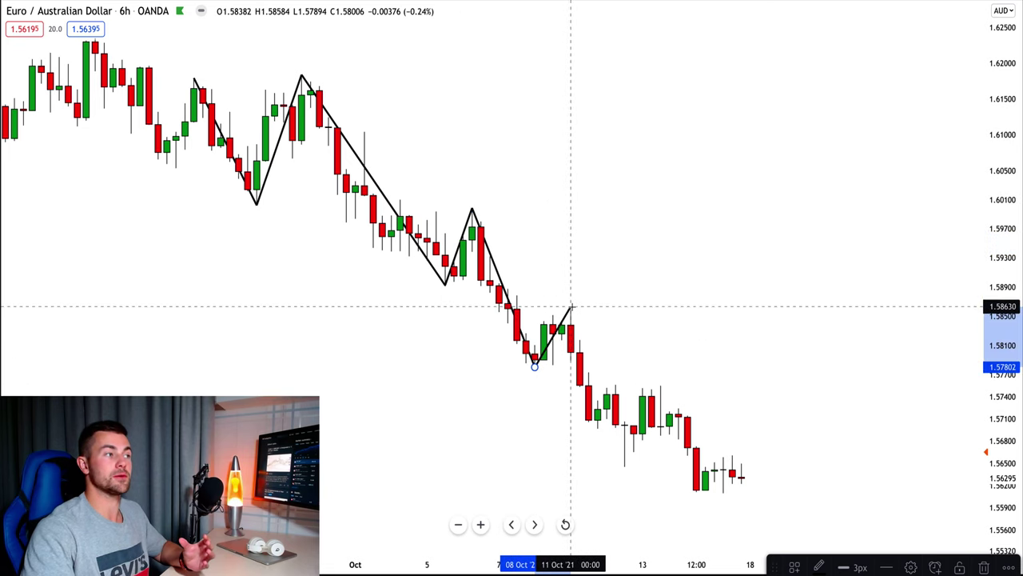
click(571, 309)
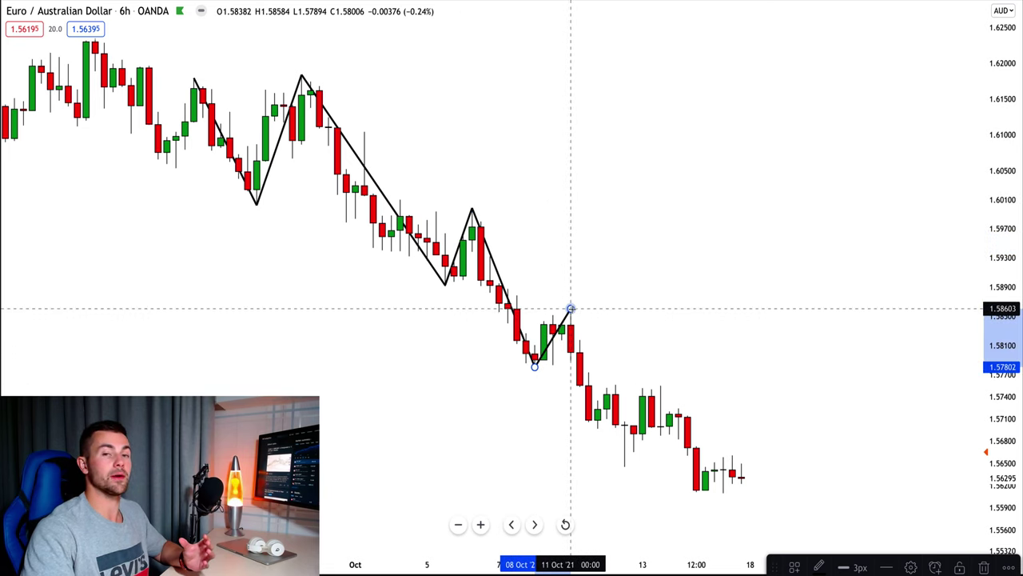
click(625, 466)
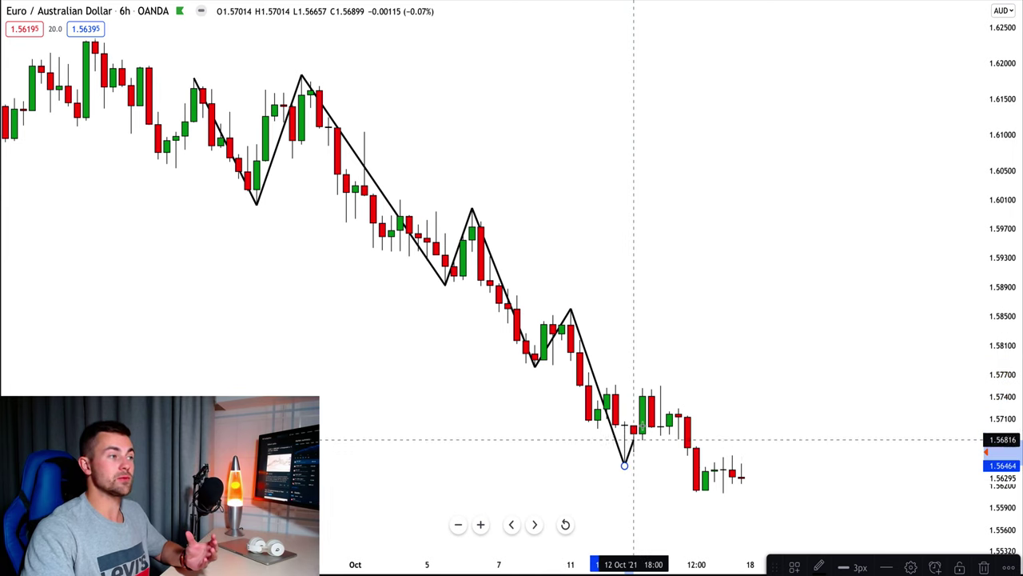
click(661, 384)
double_click(705, 491)
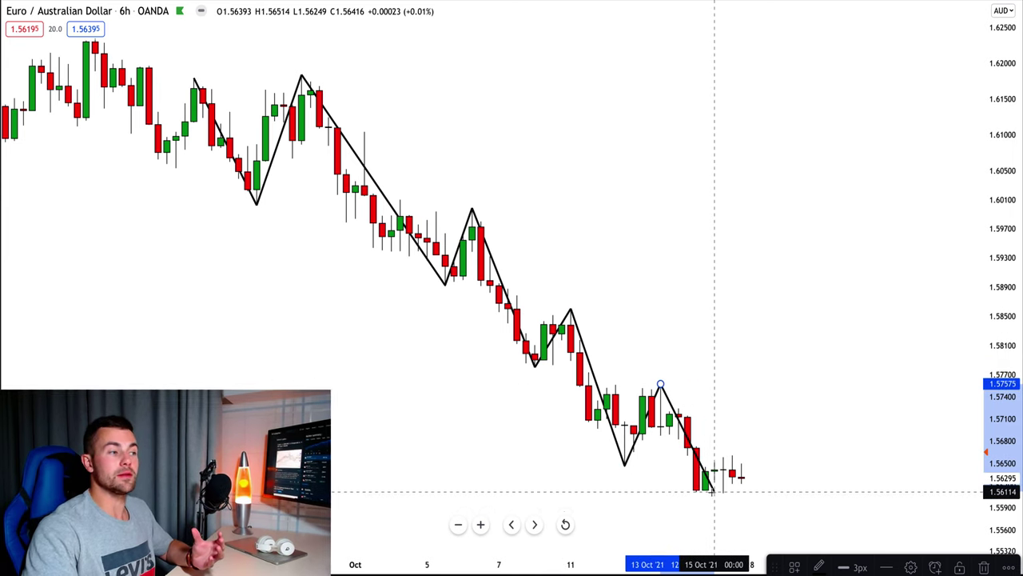
click(726, 415)
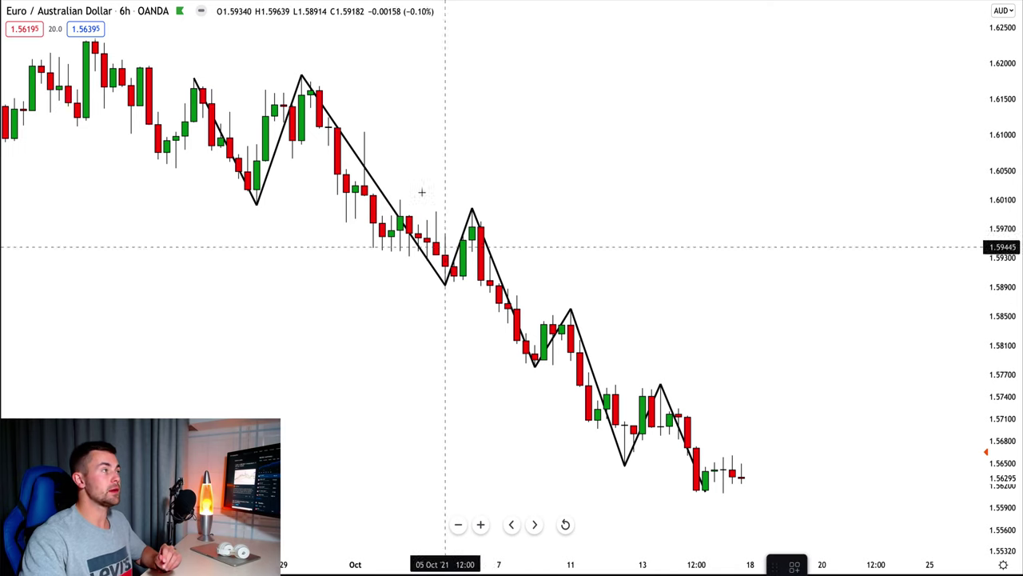
Draw an upper trend line from the main peak across the lower highs, and a parallel lower line from the swing low.
click(302, 76)
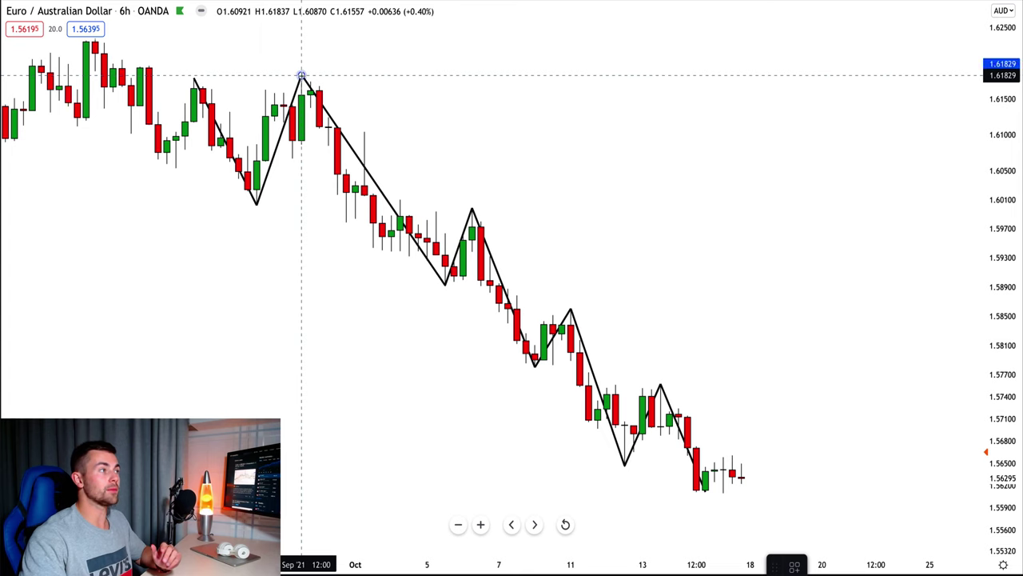
click(813, 513)
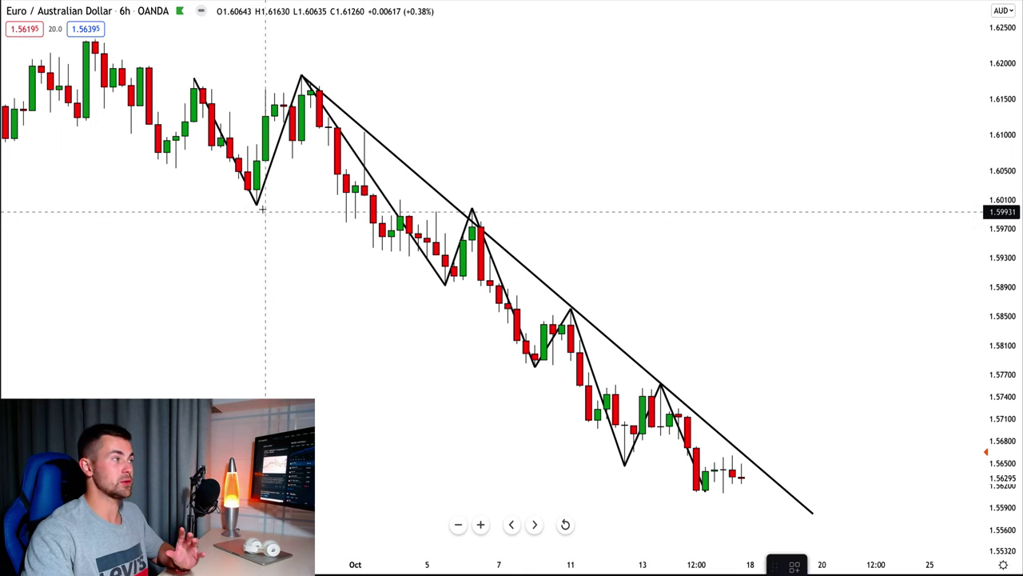
click(257, 204)
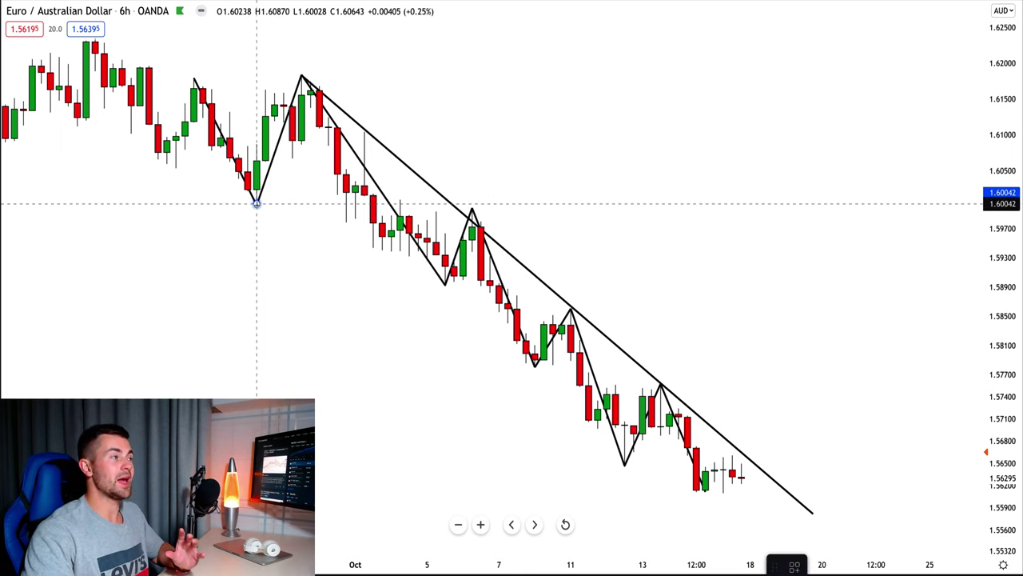
click(761, 537)
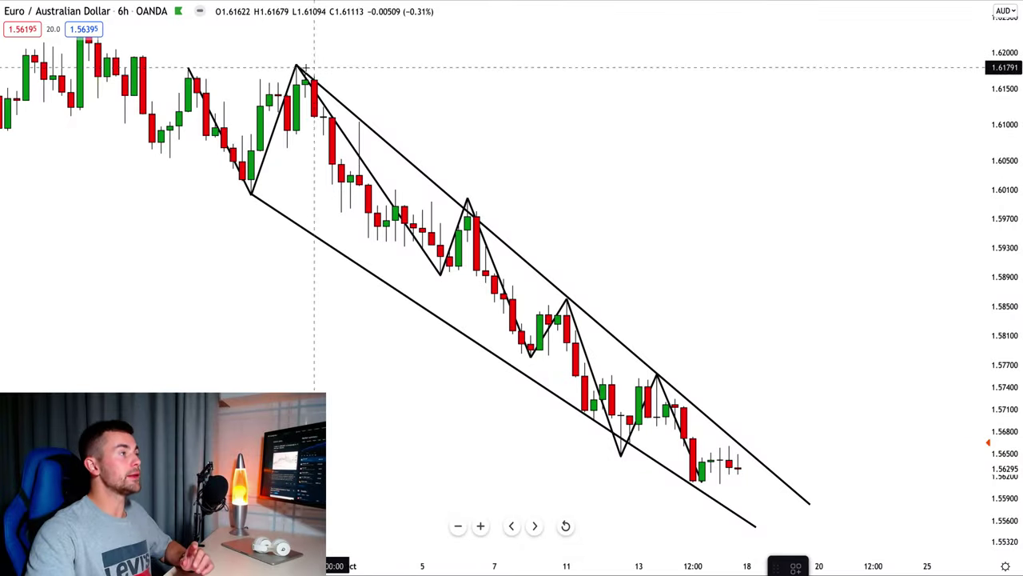
Draw a light green rectangle over each of the four downward impulse legs.
mouse_move(296, 65)
mouse_down()
mouse_move(328, 144)
mouse_move(440, 273)
mouse_up()
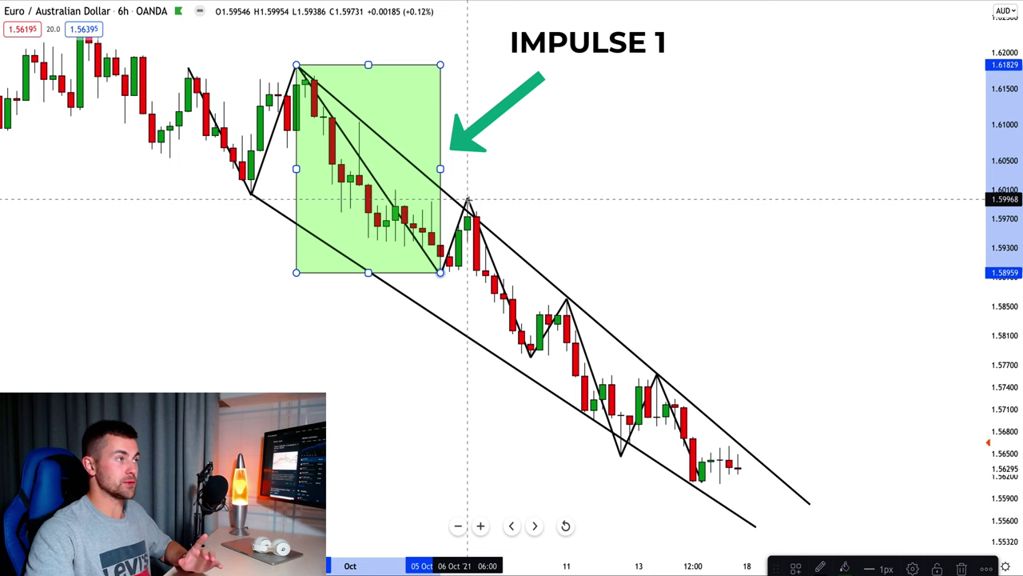
drag(467, 199, 530, 354)
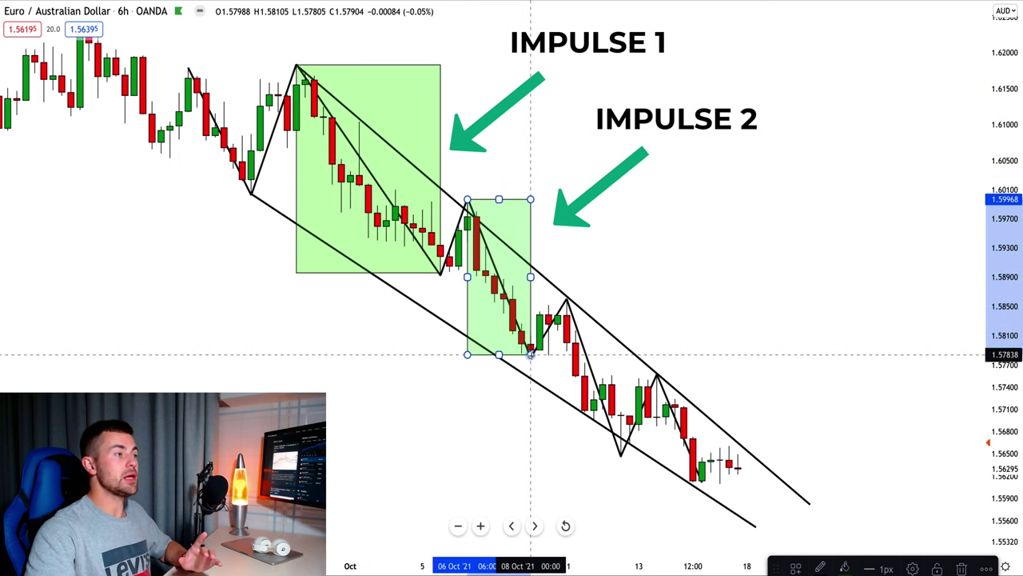
click(571, 293)
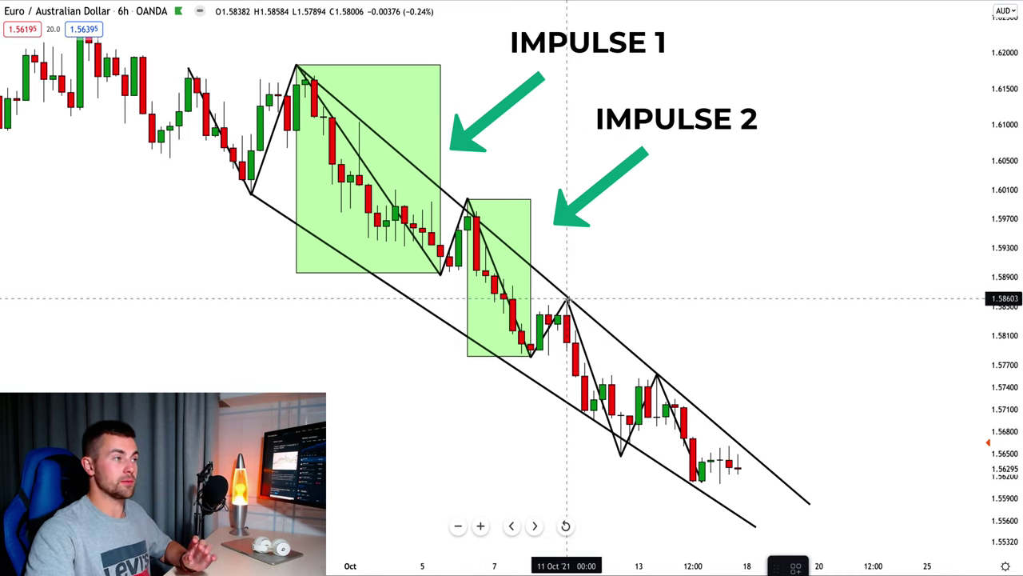
mouse_move(567, 298)
mouse_down()
mouse_move(621, 422)
mouse_move(620, 457)
mouse_up()
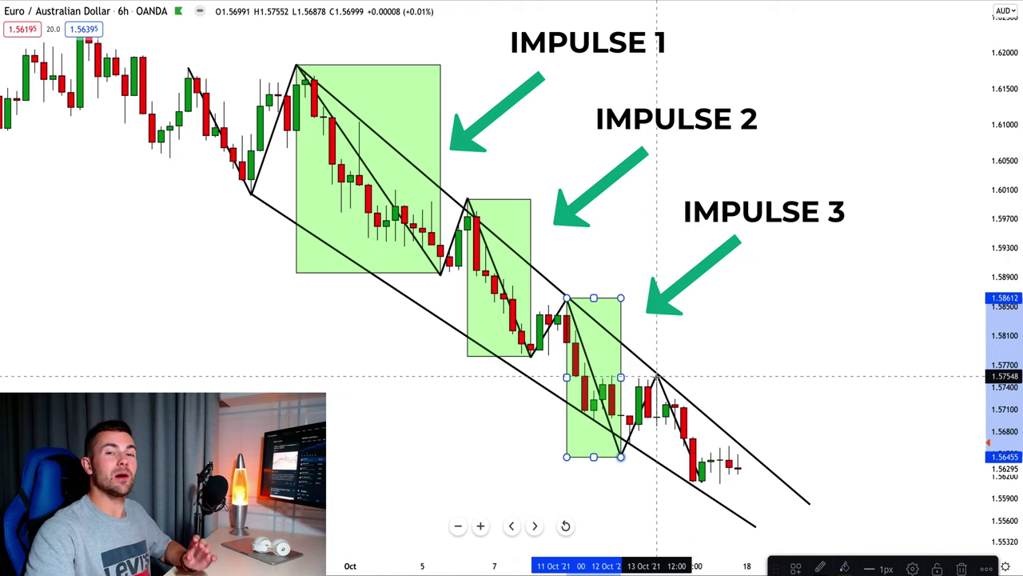
mouse_move(655, 374)
mouse_down()
mouse_move(710, 457)
mouse_move(711, 484)
mouse_move(701, 480)
mouse_up()
click(711, 424)
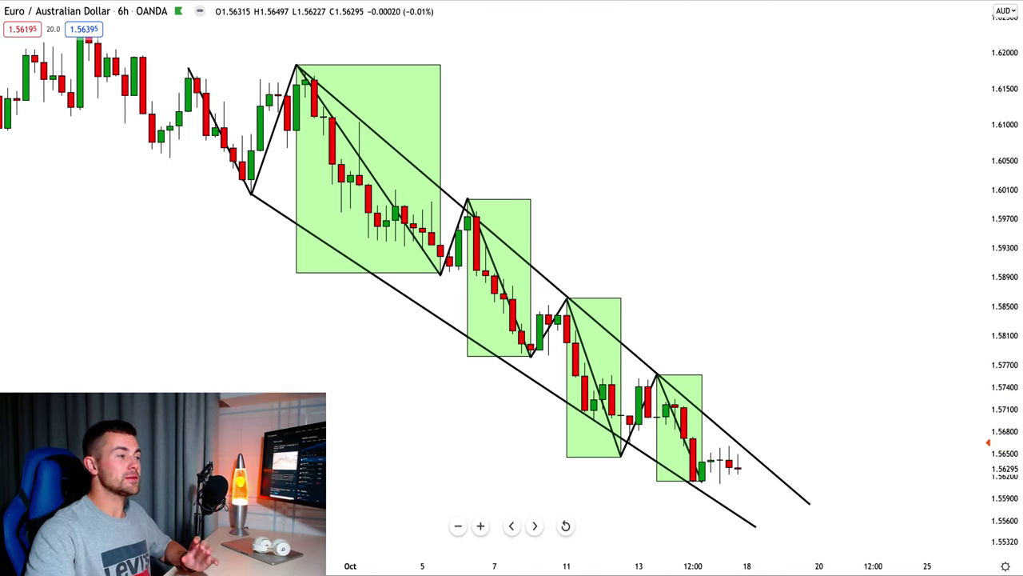
Draw four arrows from the right pointing at the successive lower highs on the upper channel line.
drag(720, 157, 523, 152)
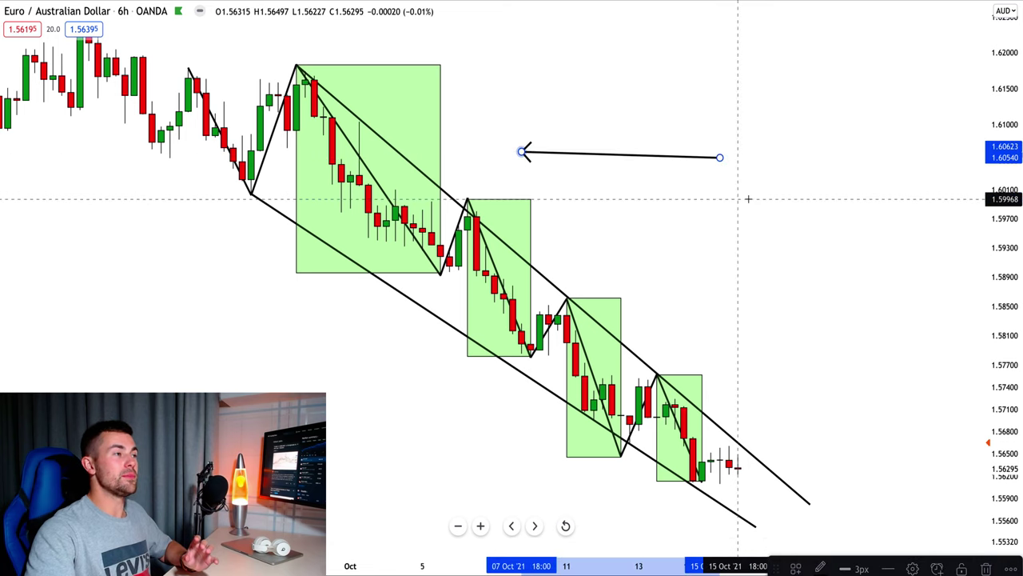
drag(748, 200, 596, 223)
drag(728, 243, 656, 296)
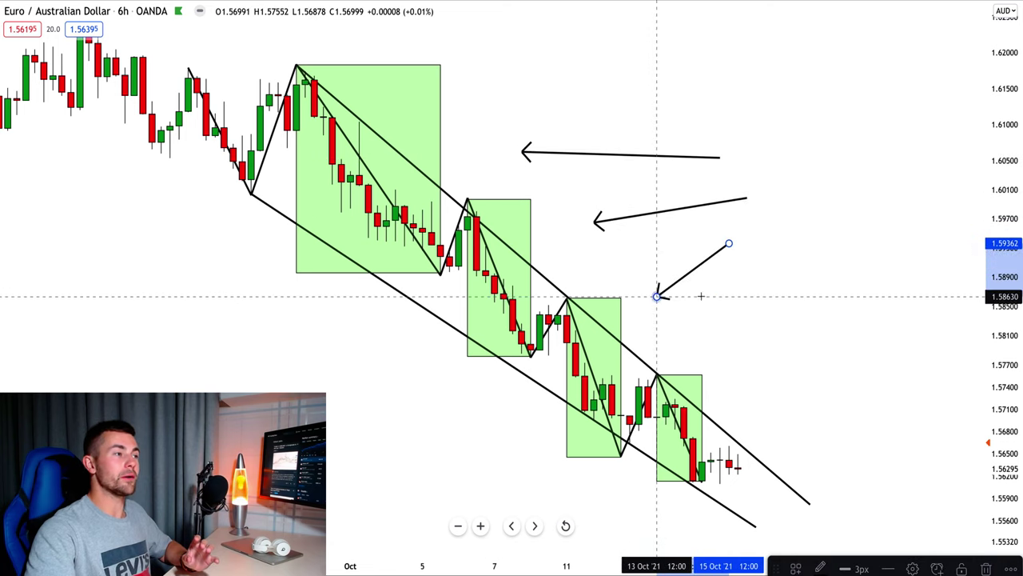
drag(755, 280, 711, 335)
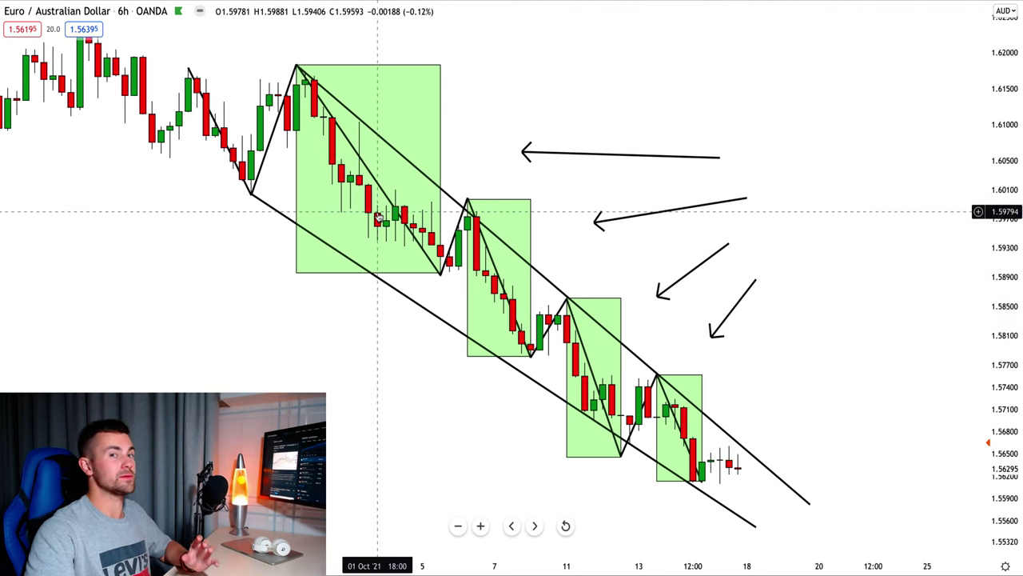
click(666, 382)
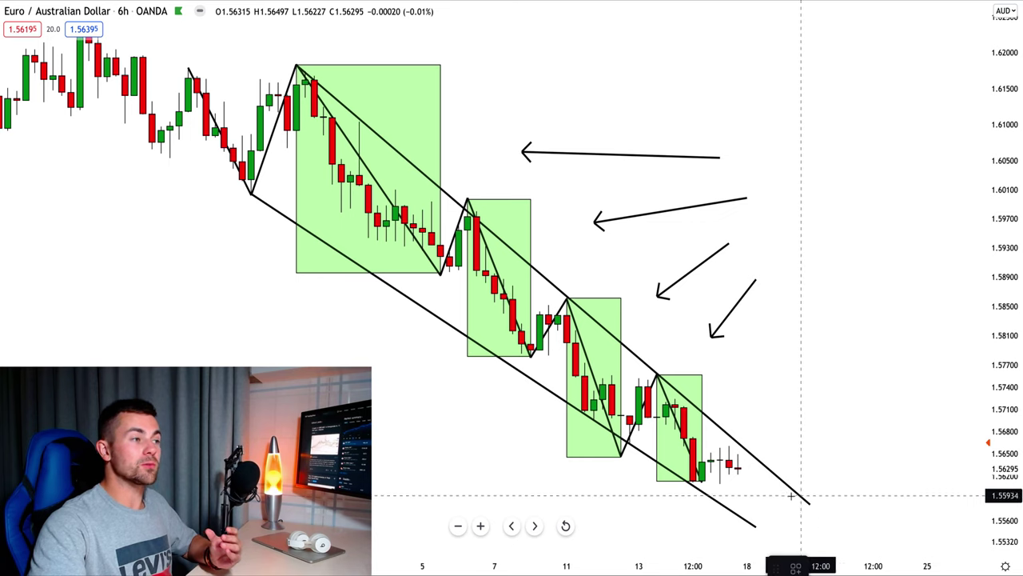
Draw the projected path: an up-leg out of the channel, a pullback to its top line, then a higher rise.
drag(747, 480, 774, 435)
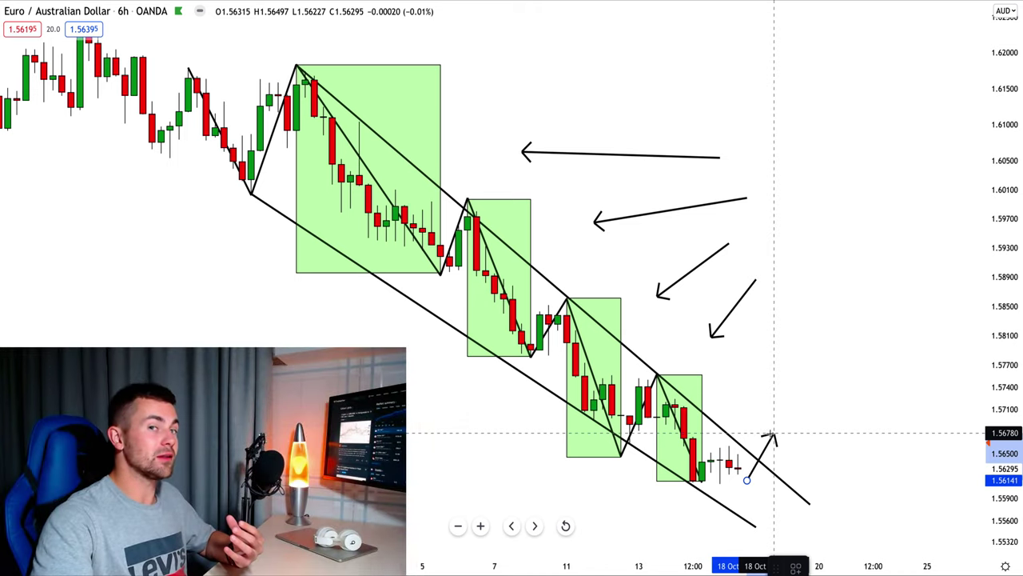
drag(774, 432, 791, 470)
click(792, 470)
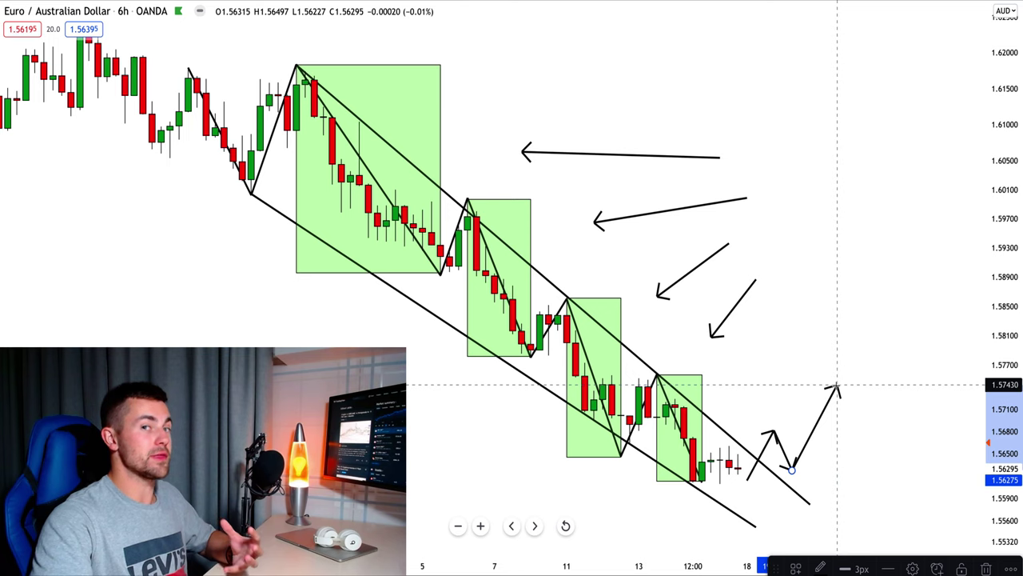
double_click(836, 386)
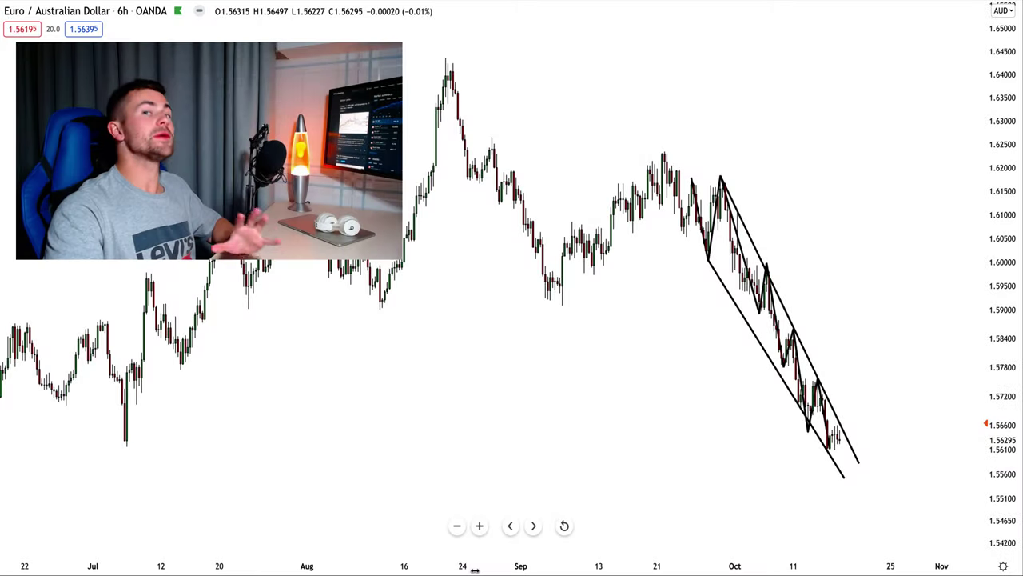